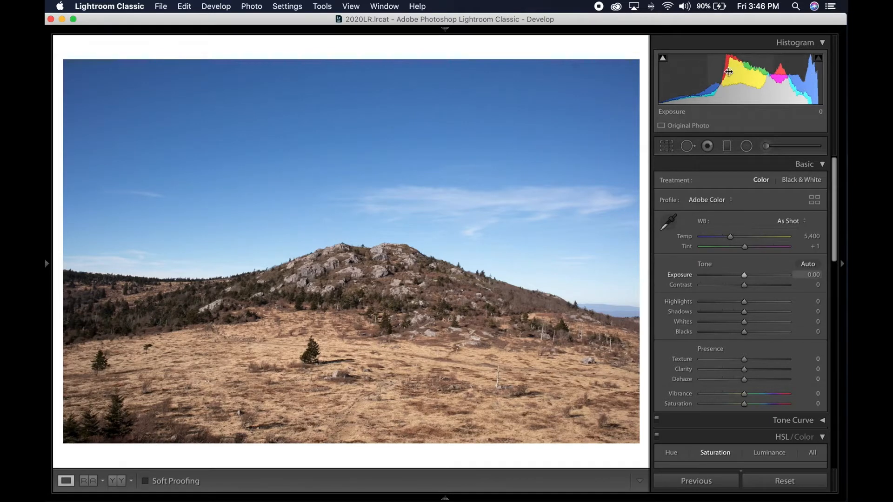
- Try the Black & White treatment on the photo and return it to Color
click(797, 182)
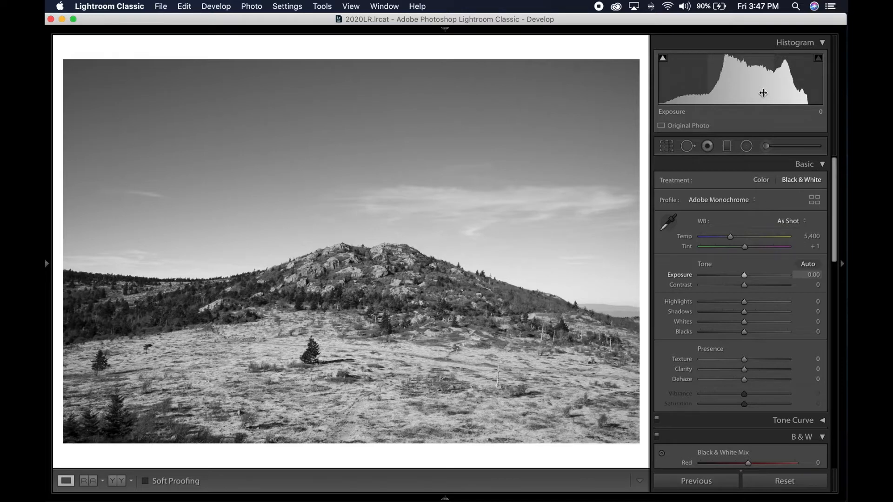
click(761, 180)
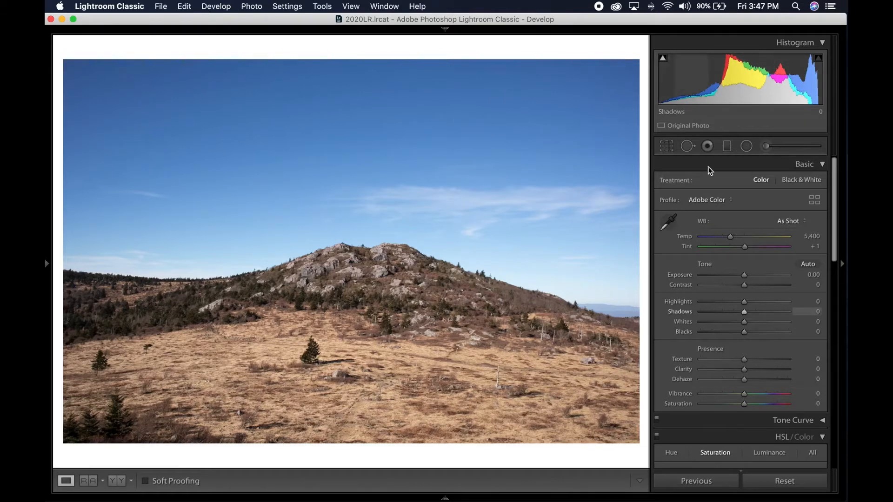
- Try the photo's exposure at -1.40 and +0.40, and return it to 0
drag(743, 275, 732, 278)
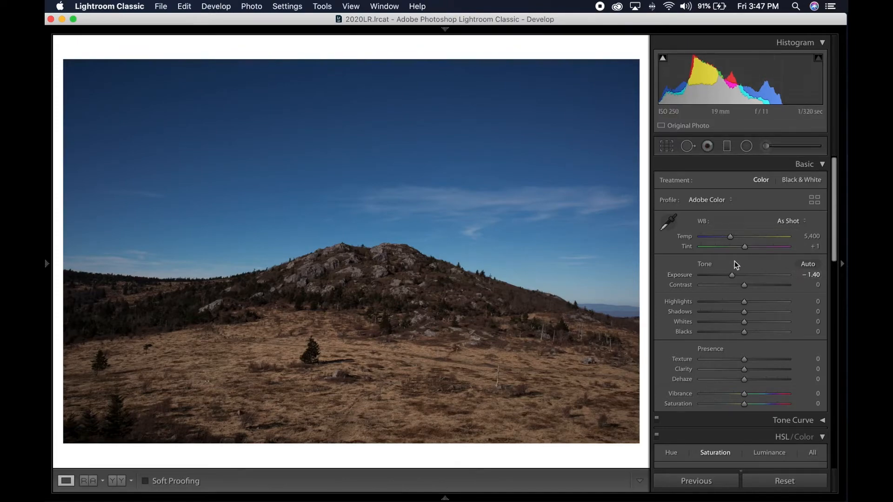
drag(734, 276, 750, 275)
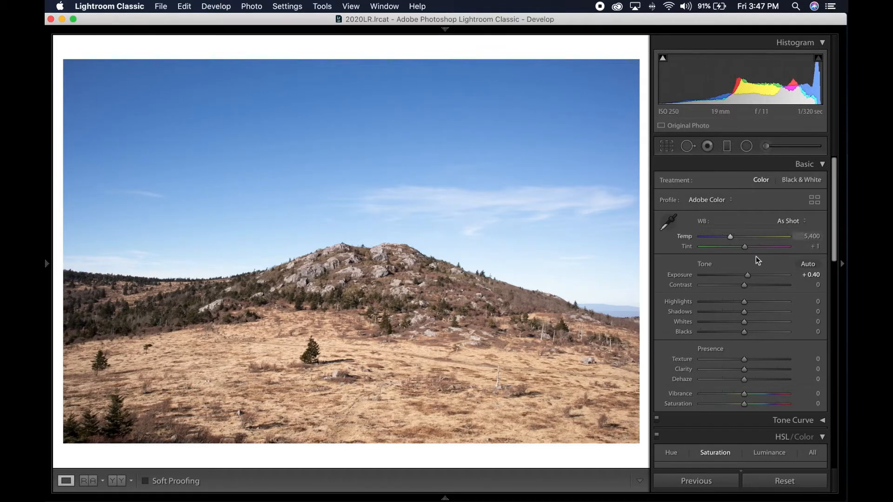
drag(748, 275, 744, 278)
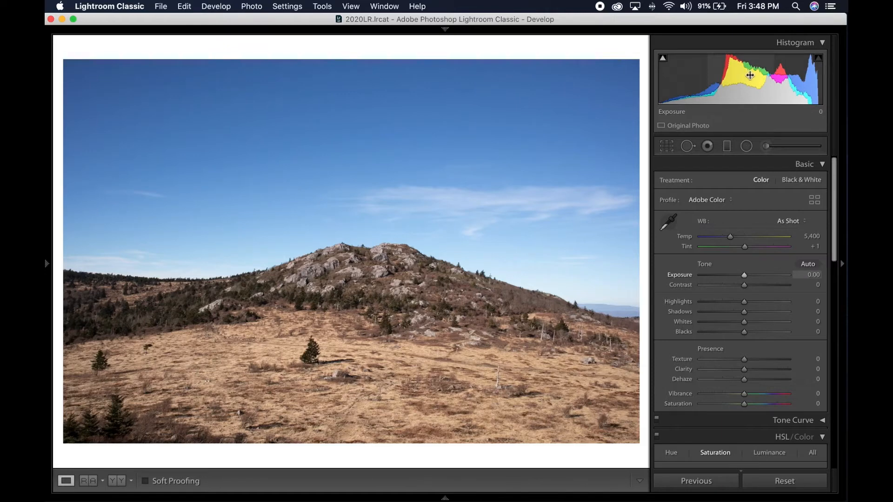
- Darken the photo slightly by shifting the histogram's midtones until the exposure is -0.31
mouse_move(750, 74)
mouse_down()
mouse_move(737, 76)
mouse_move(753, 77)
mouse_up()
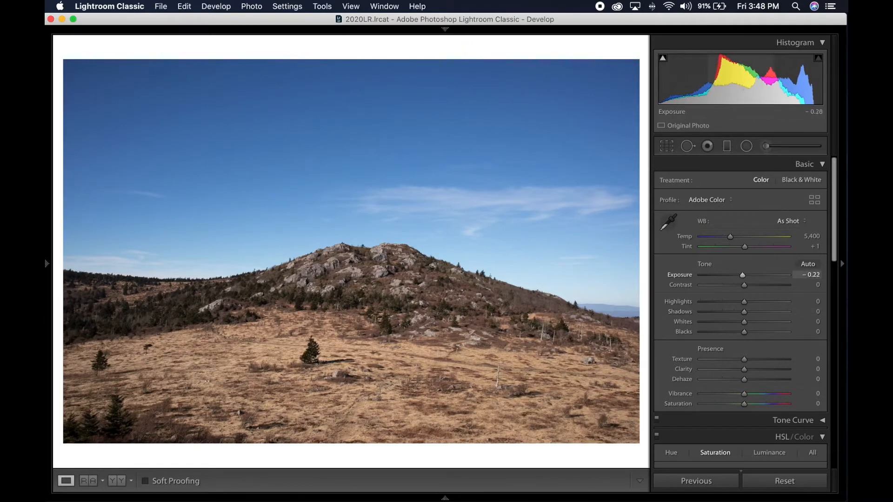
drag(740, 85, 742, 85)
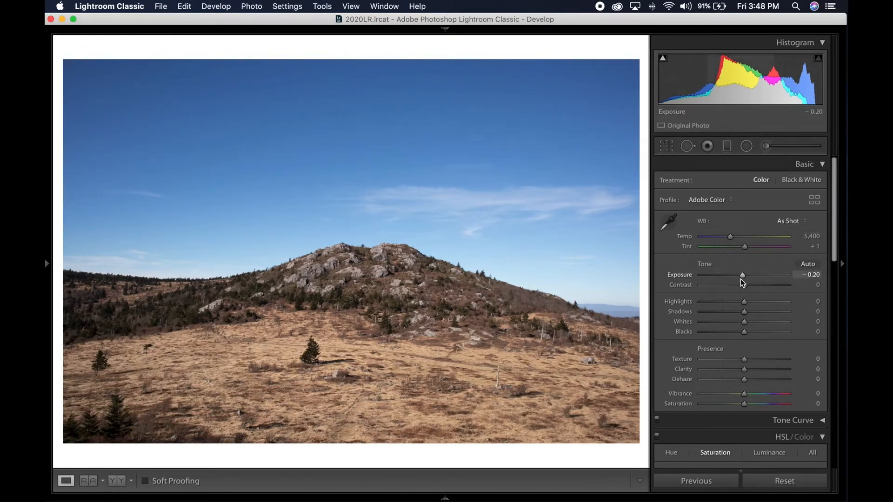
drag(742, 277, 742, 278)
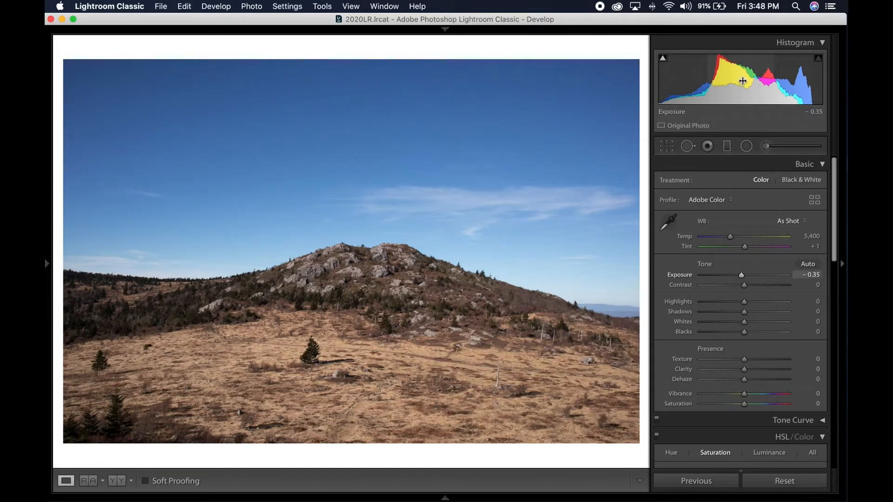
drag(746, 82, 744, 82)
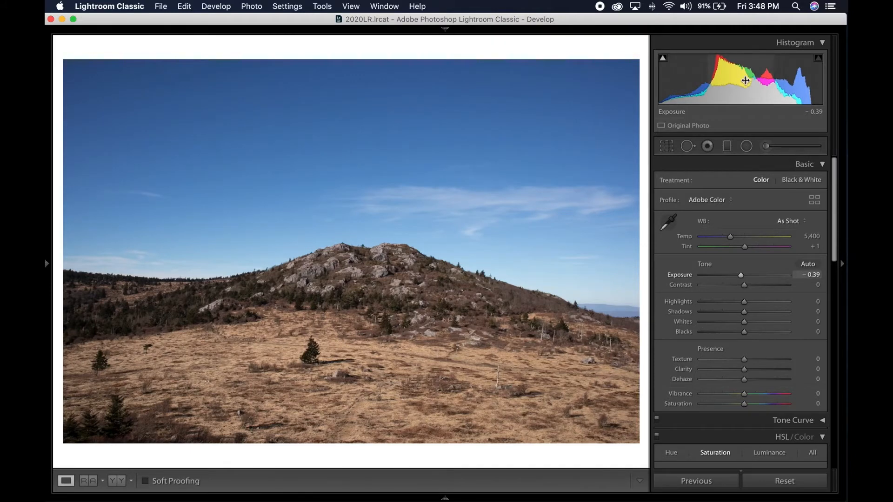
drag(744, 82, 744, 81)
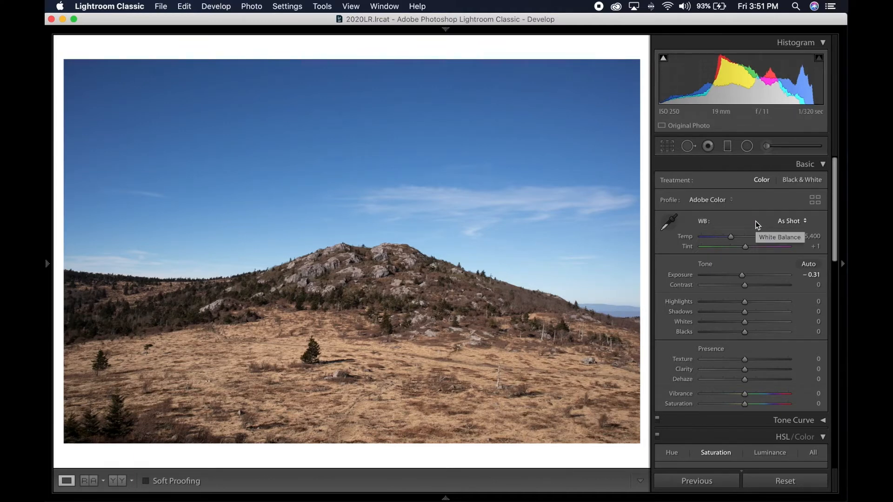
- Try the Daylight and Cloudy white balance presets on the photo
click(788, 222)
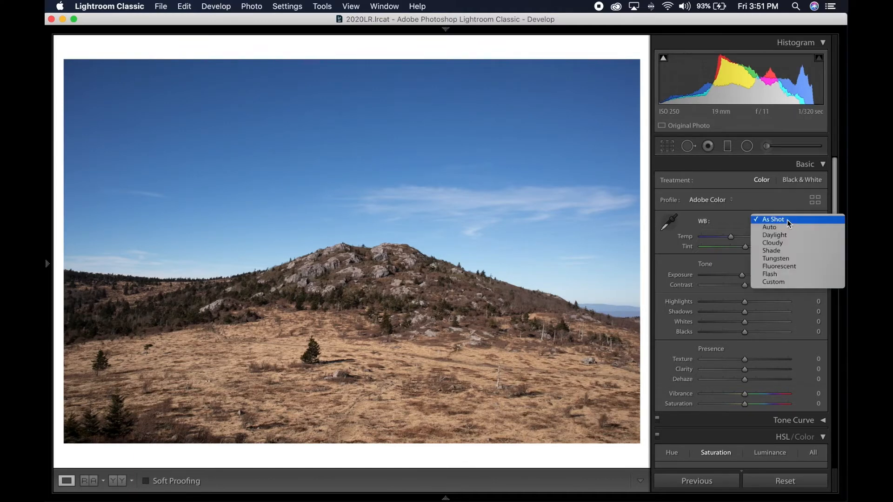
click(787, 220)
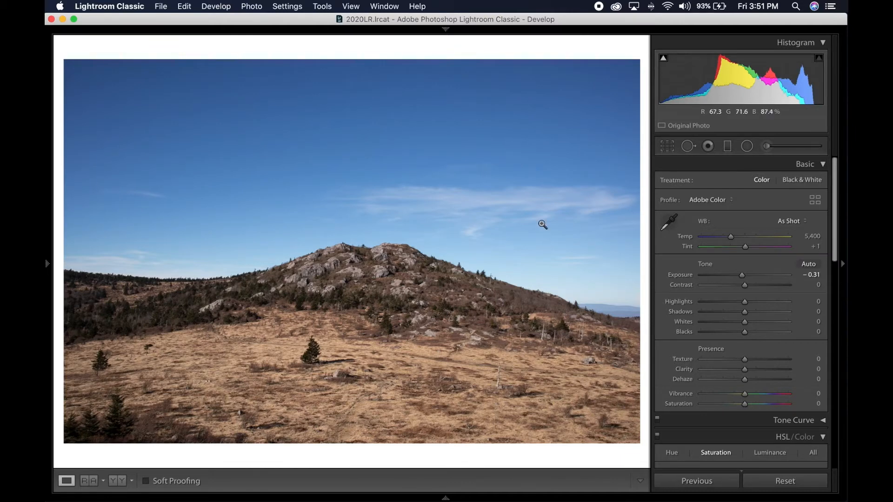
click(787, 219)
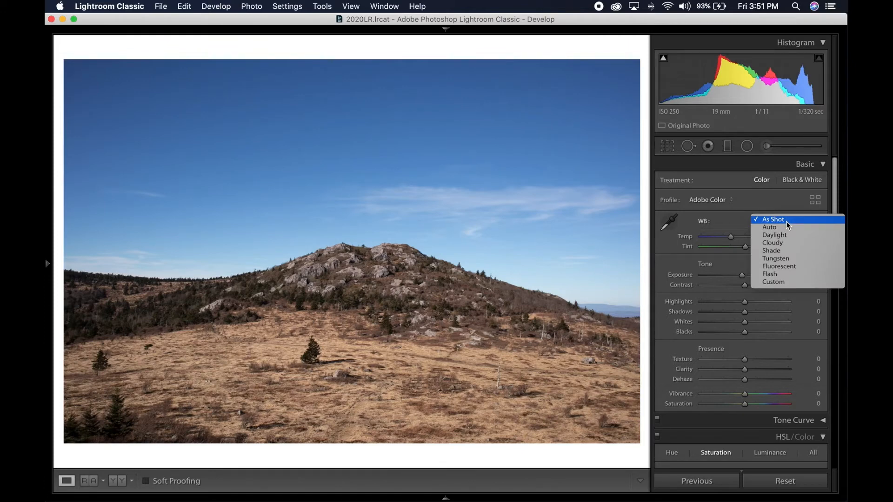
click(767, 235)
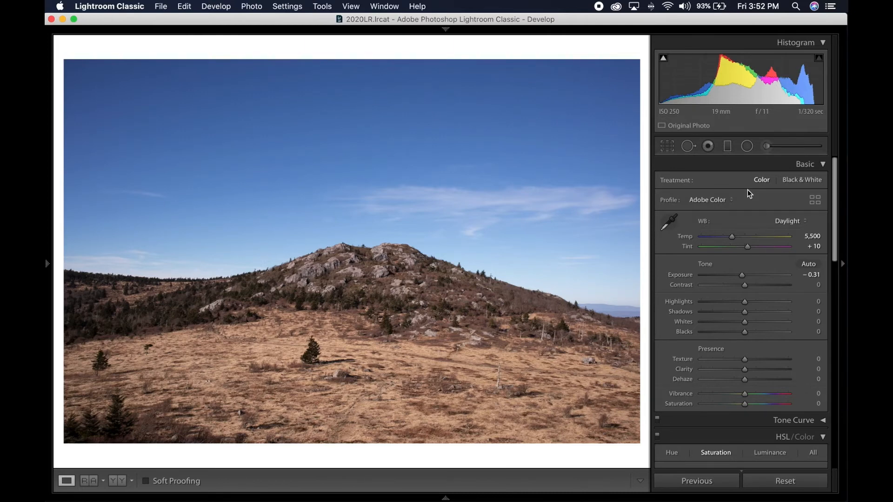
click(788, 221)
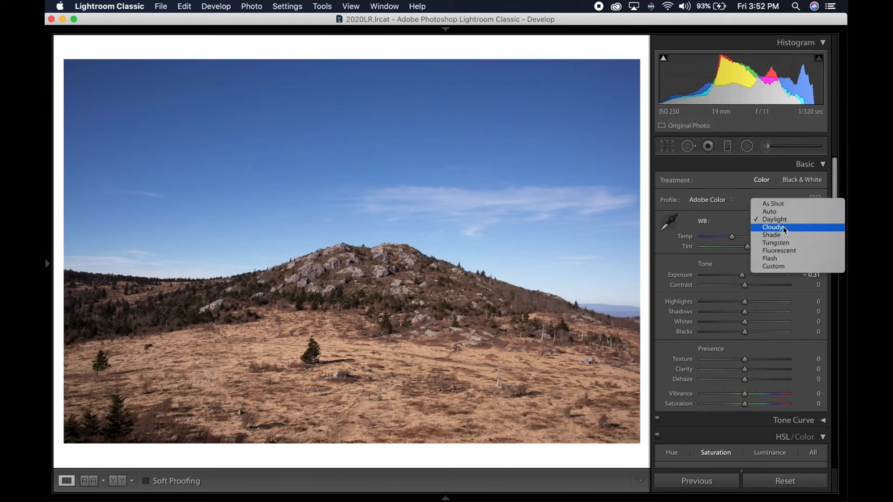
click(782, 227)
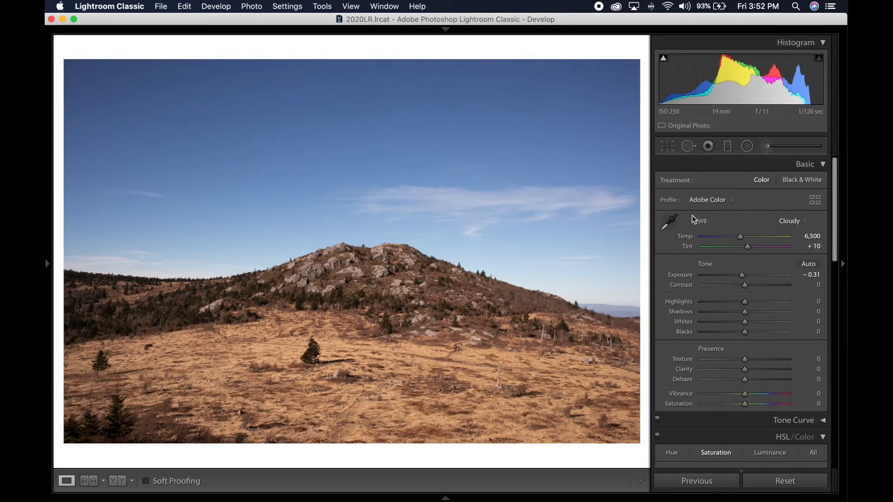
- Try tint values of +23 and 0, and restore the white balance to As Shot
double_click(747, 247)
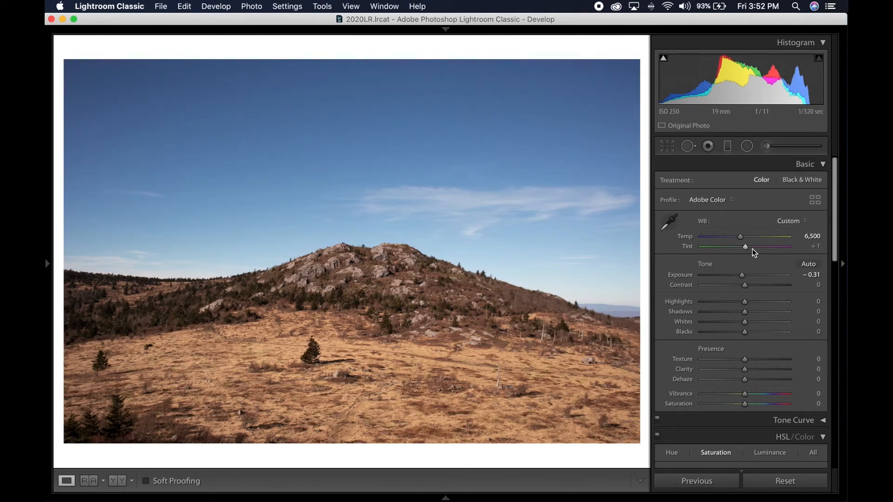
double_click(746, 247)
drag(745, 247, 752, 247)
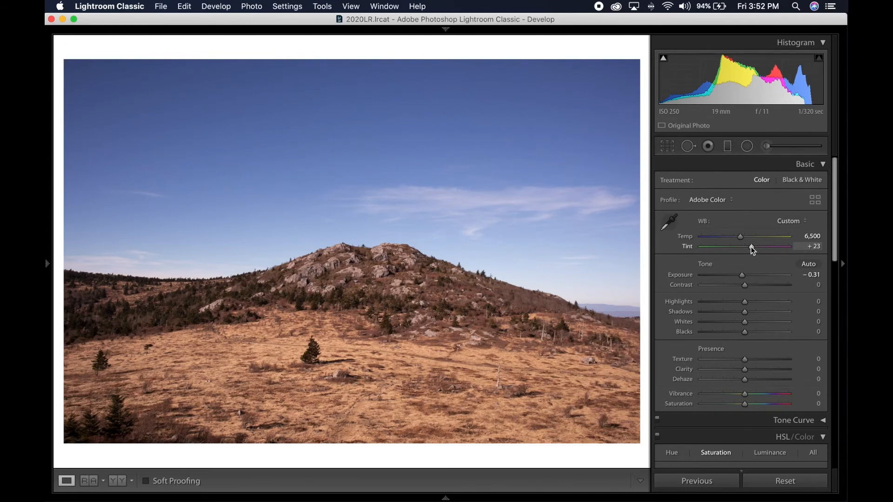
drag(751, 246, 744, 247)
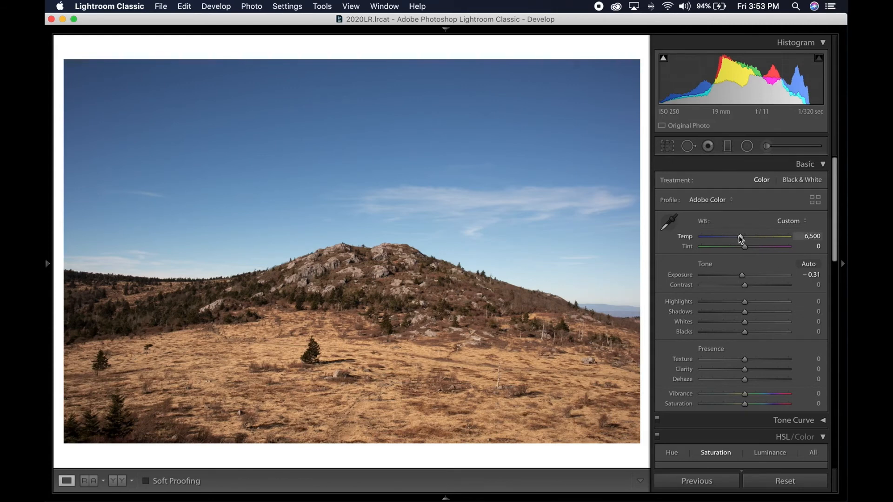
click(790, 222)
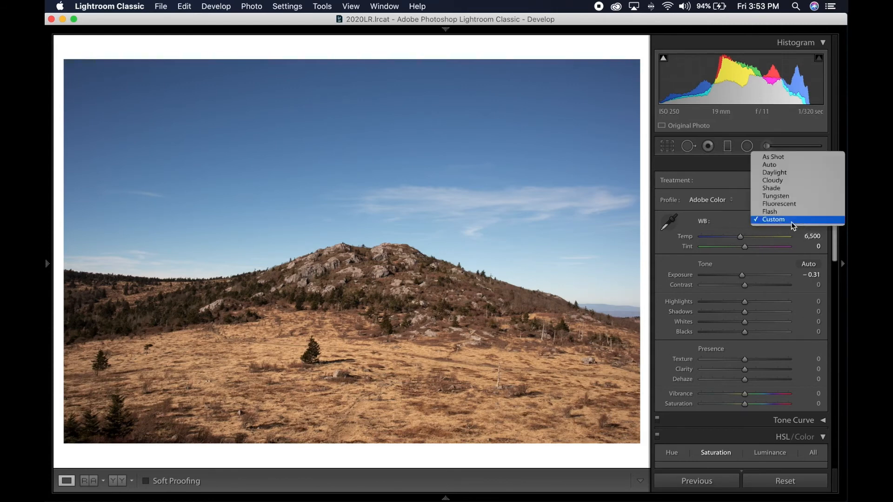
click(792, 158)
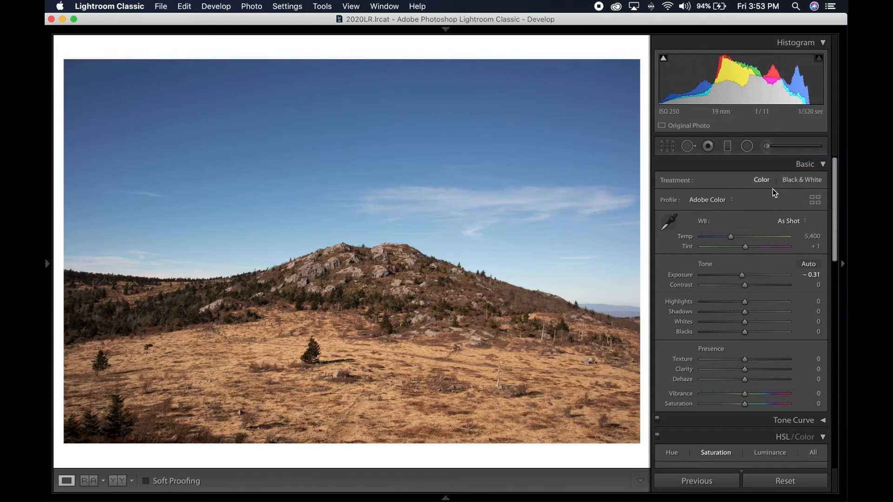
- Sample a neutral grey on the summit rocks with the White Balance Selector and warm the temperature to 5,618
click(669, 222)
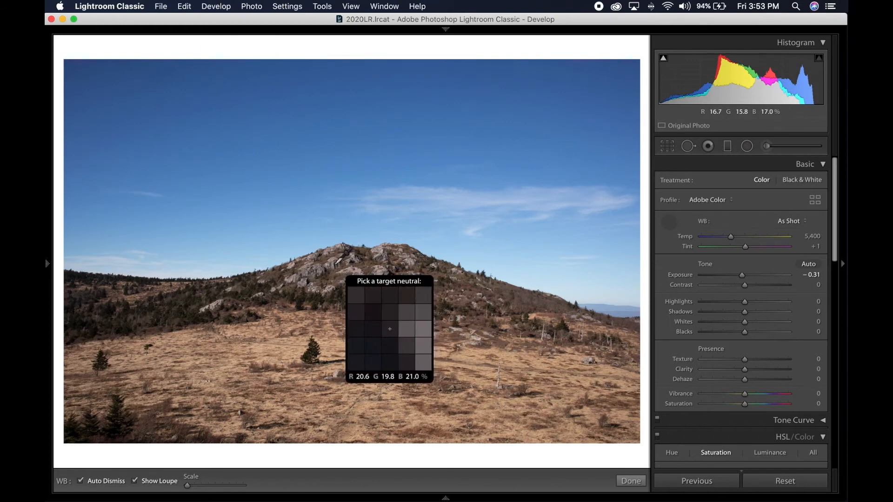
click(336, 263)
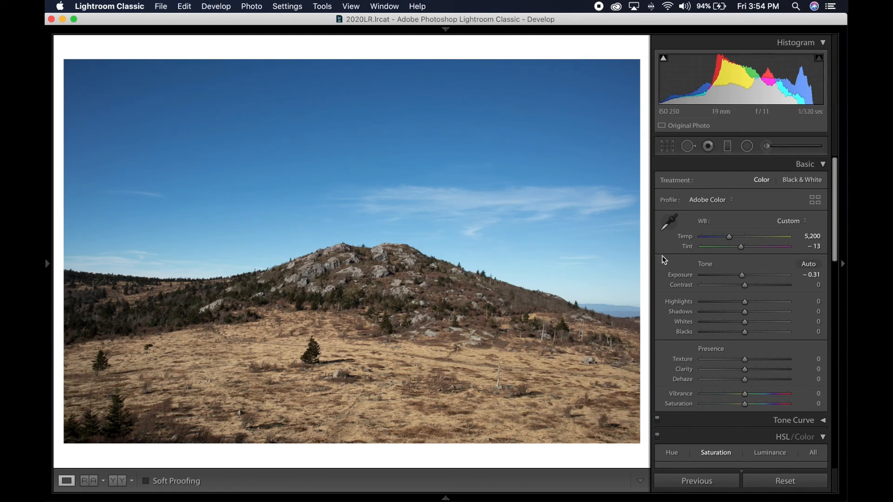
drag(728, 236, 735, 240)
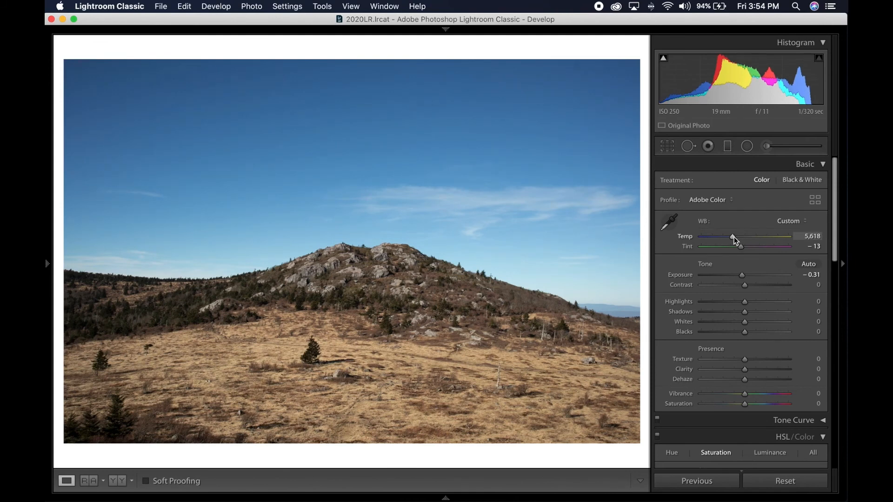
- Compare the photo before and after the adjustments side by side, and return to the single-photo view
click(112, 482)
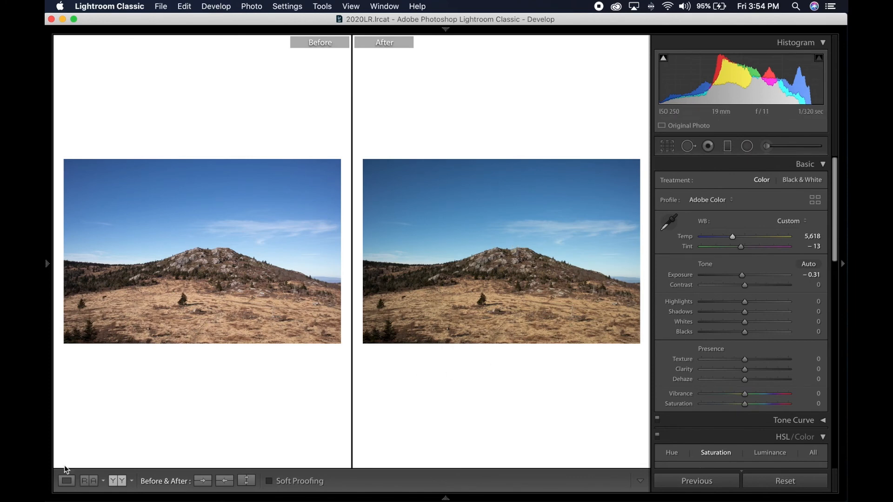
click(66, 481)
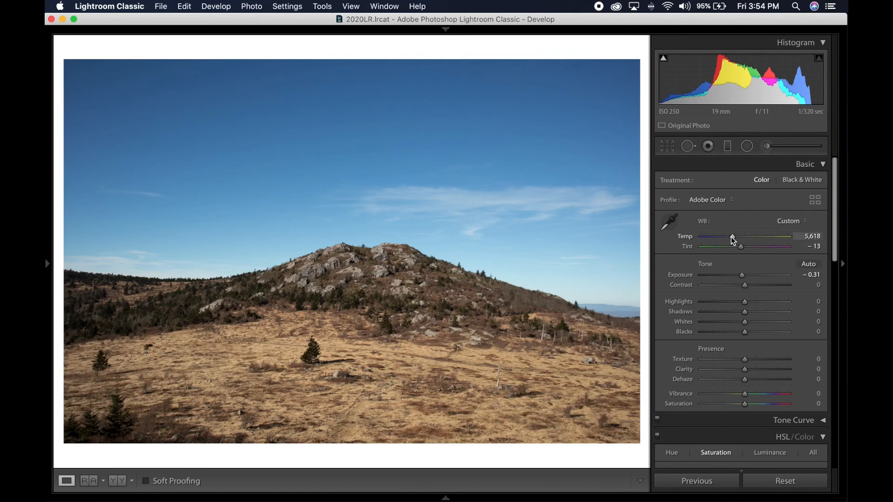
- Test cooler and warmer temperatures, settling on 6,562, and set the tint to -4
drag(732, 236, 763, 238)
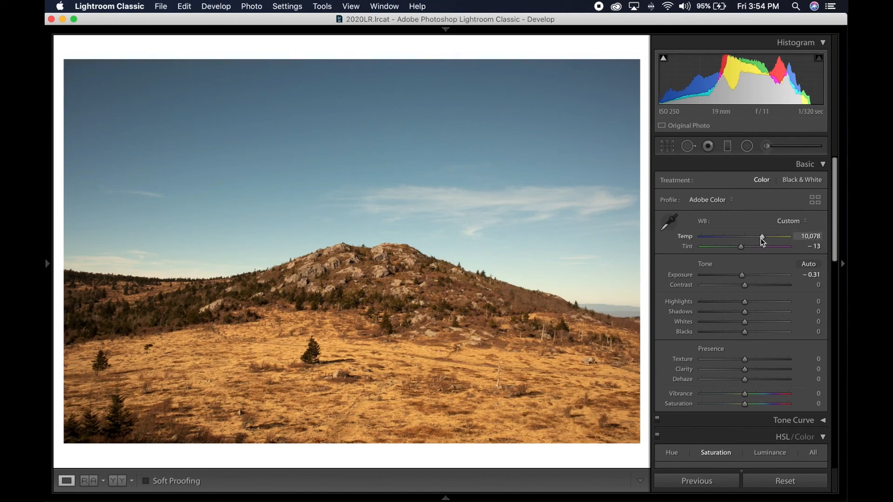
drag(761, 239, 722, 238)
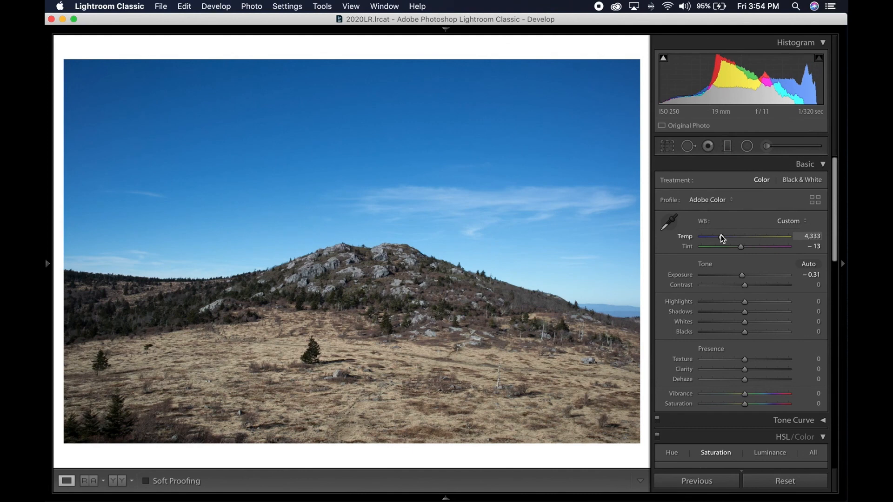
drag(721, 235, 741, 236)
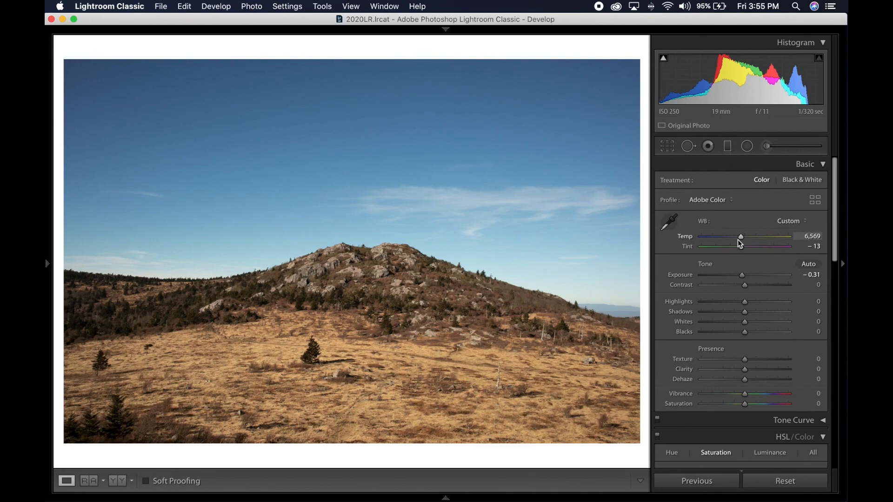
drag(739, 237, 740, 237)
double_click(742, 247)
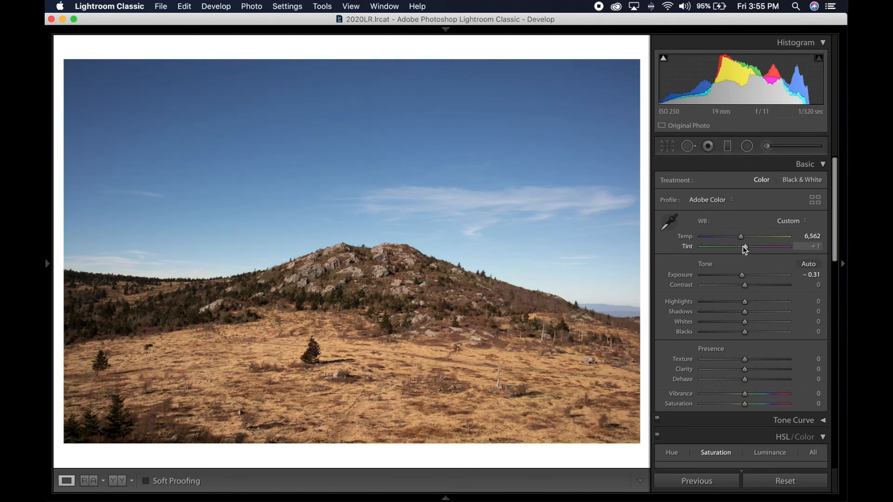
drag(743, 247, 742, 247)
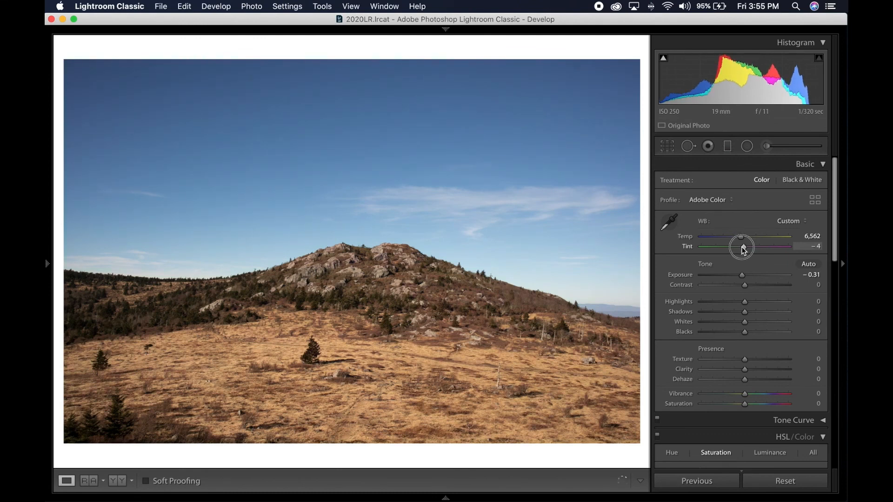